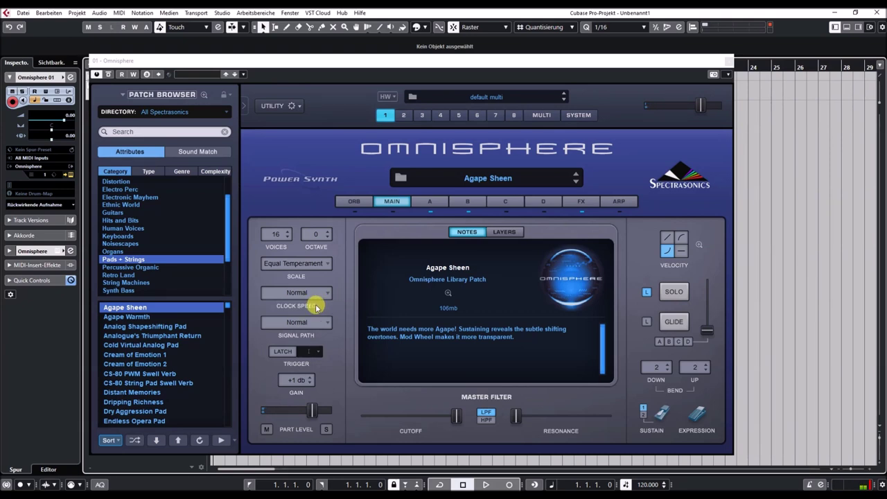
- Audition the Analog Shapeshifting Pad, Cold Virtual Analog Pad and Cream of Emotion 1 patches from the Pads + Strings category
left_click(129, 326)
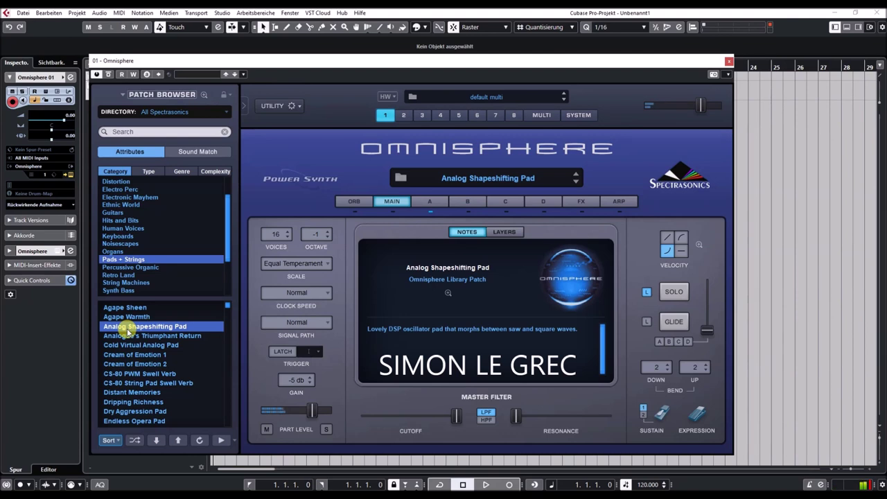
left_click(124, 346)
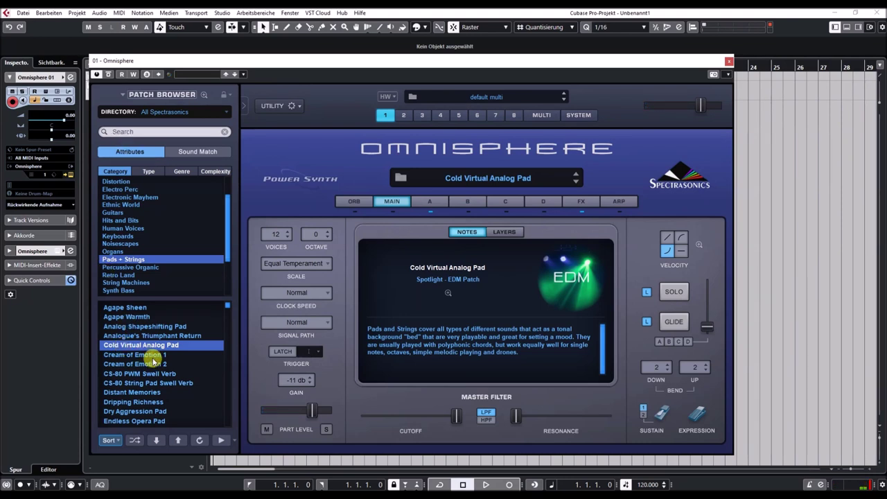
left_click(147, 355)
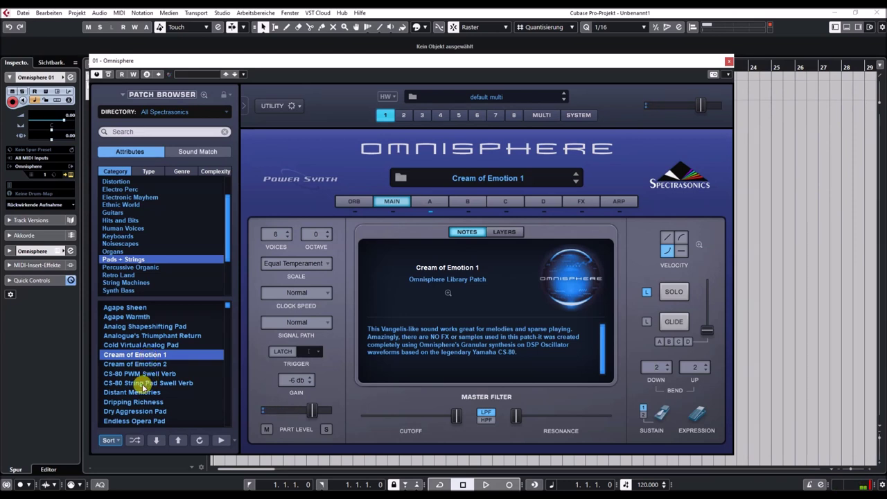
- Load the CS-80 String Pad Swell Verb patch and then the Endless Opera Pad patch to audition them
left_click(144, 385)
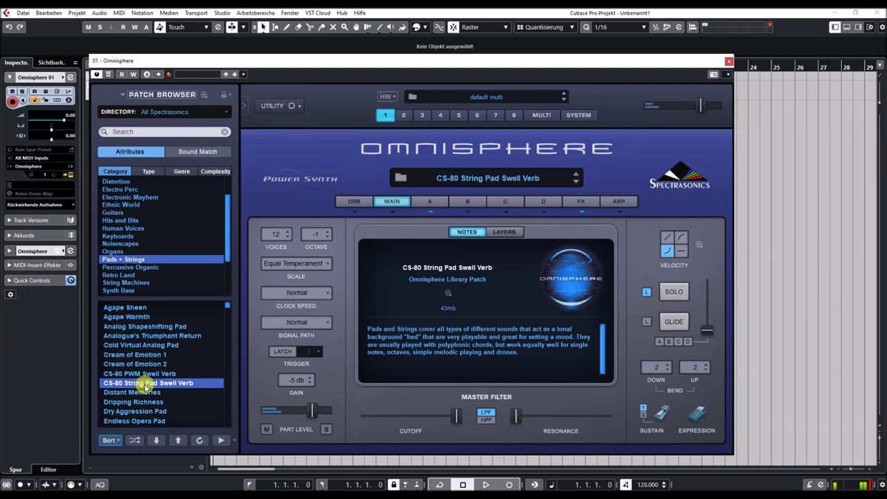
scroll(154, 384, "down", 3)
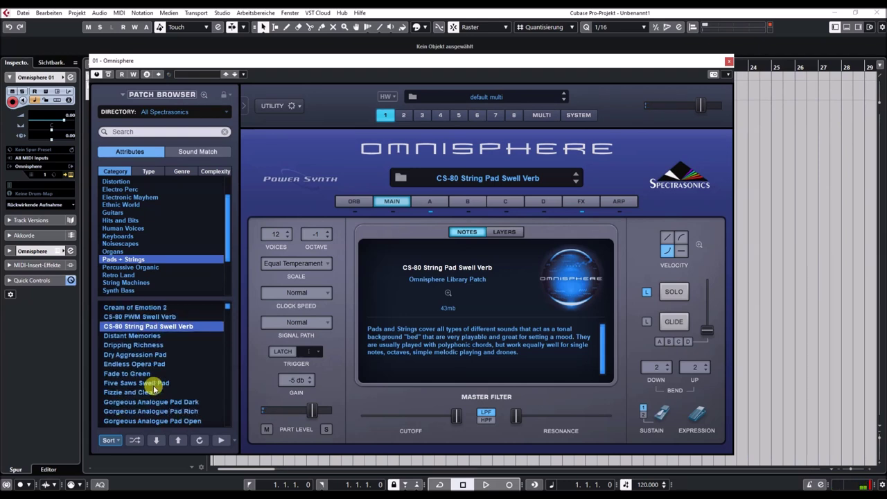
left_click(133, 346)
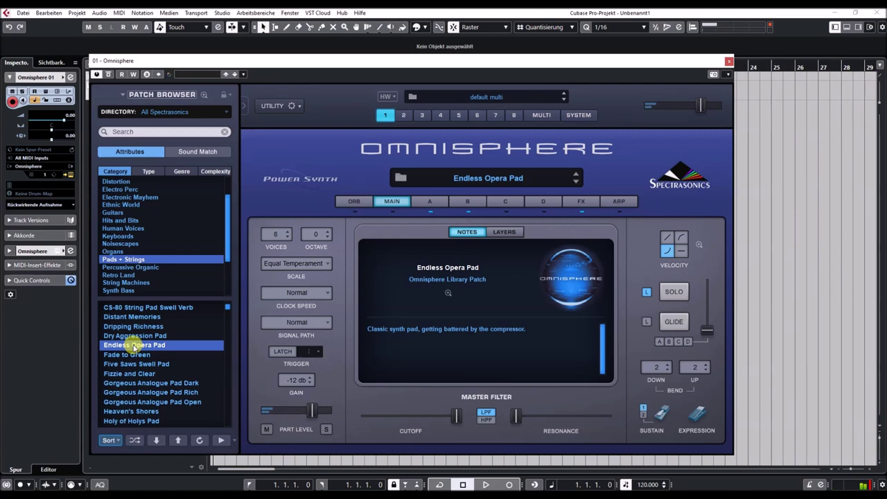
- Audition the Gorgeous Analogue Pad Dark patch, followed by the Heaven's Shores patch
scroll(134, 346, "down", 2)
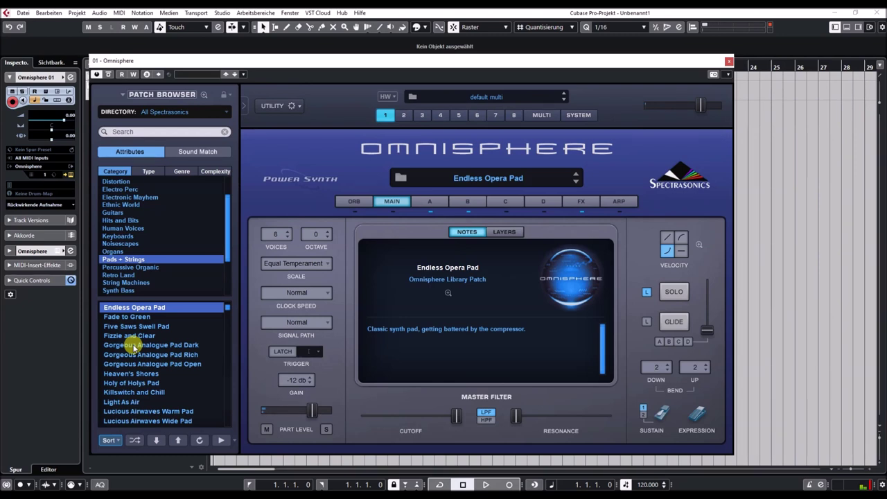
left_click(135, 345)
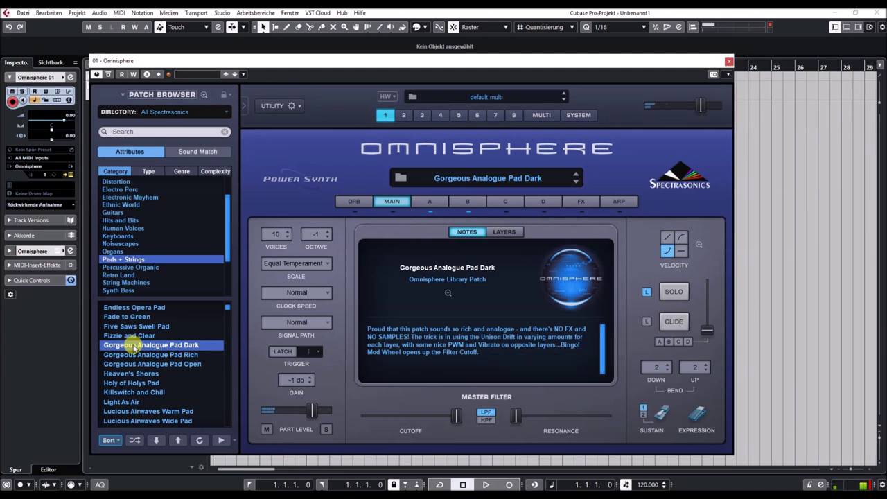
scroll(133, 345, "down", 2)
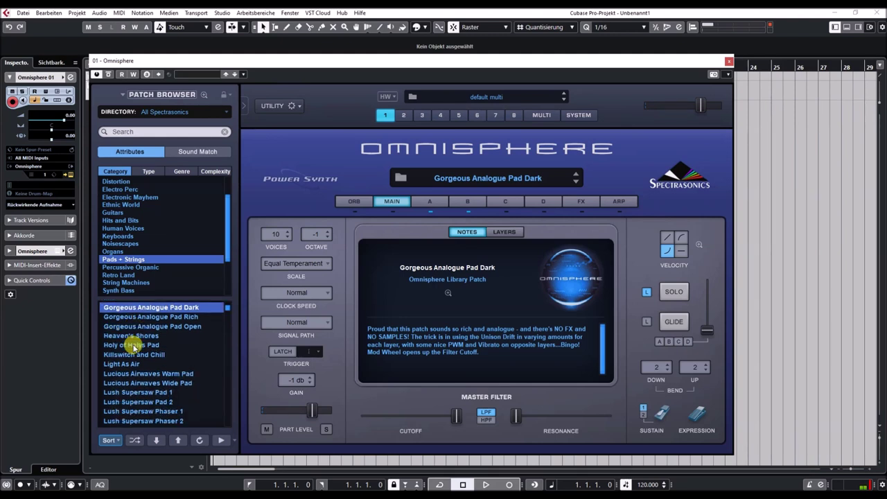
left_click(129, 336)
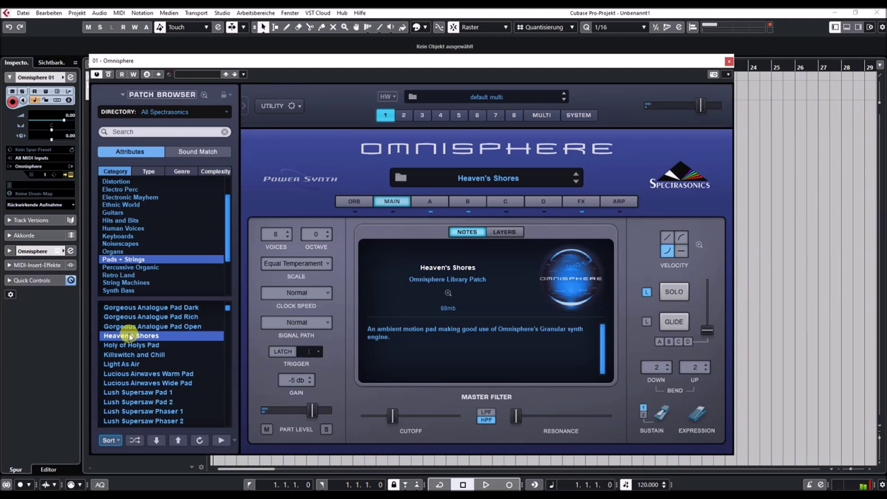
- Audition the Lush Supersaw Phaser 1 and Lush Supersaw Phaser 2 patches one after the other
scroll(138, 387, "down", 2)
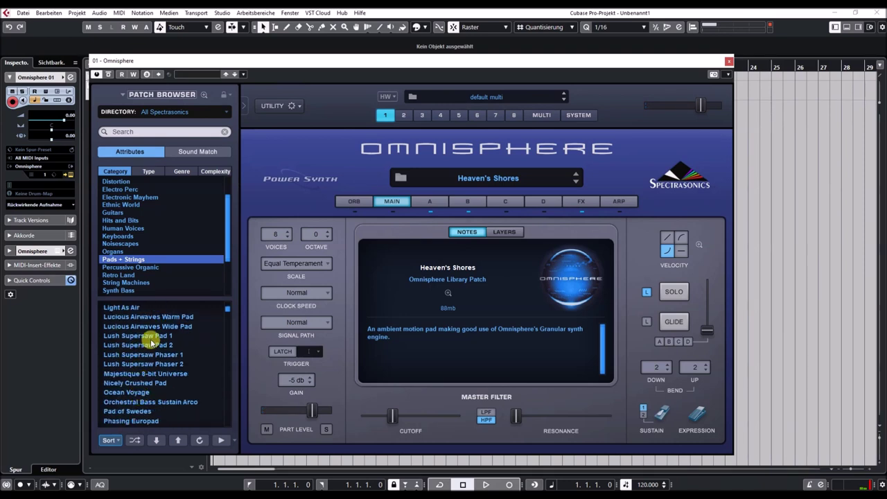
left_click(142, 355)
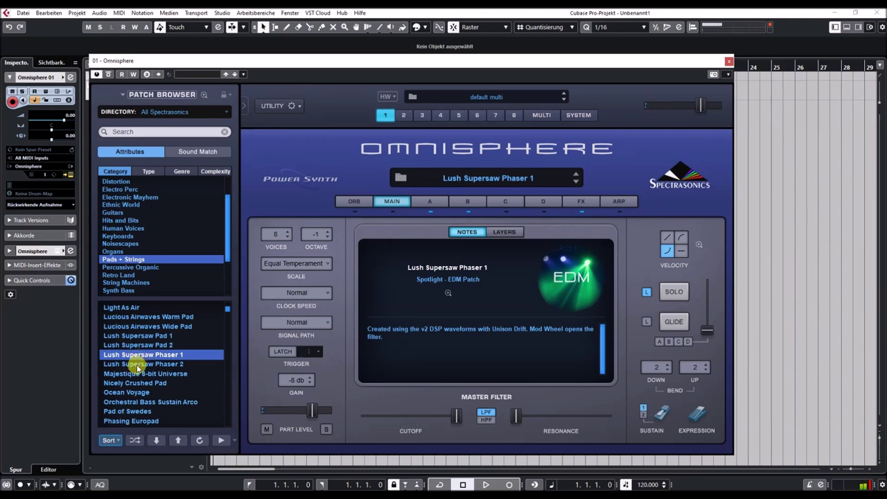
left_click(138, 365)
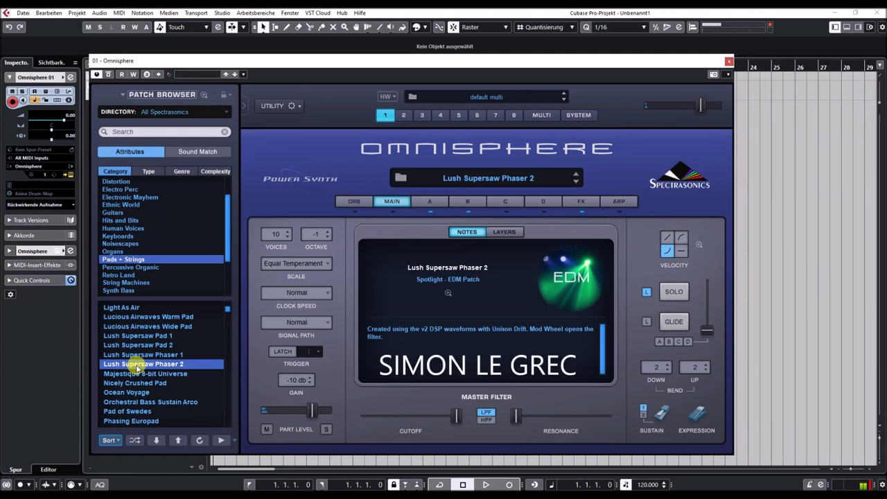
- Find and load the Womb of Analog patch, followed by the Air Magic Carpet patch, to hear each one
scroll(141, 359, "down", 7)
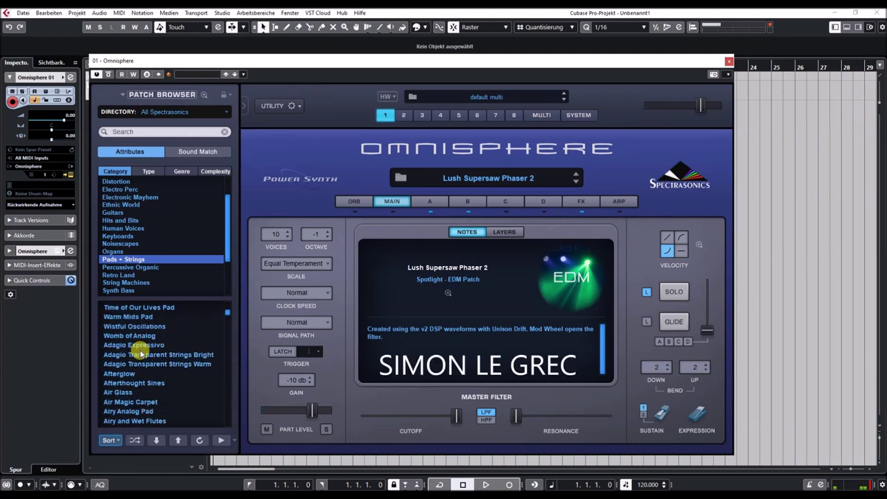
left_click(139, 335)
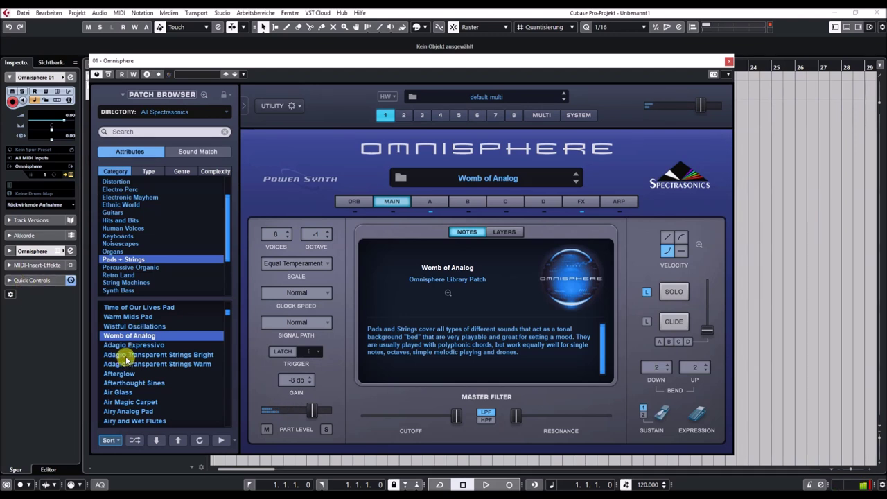
left_click(120, 403)
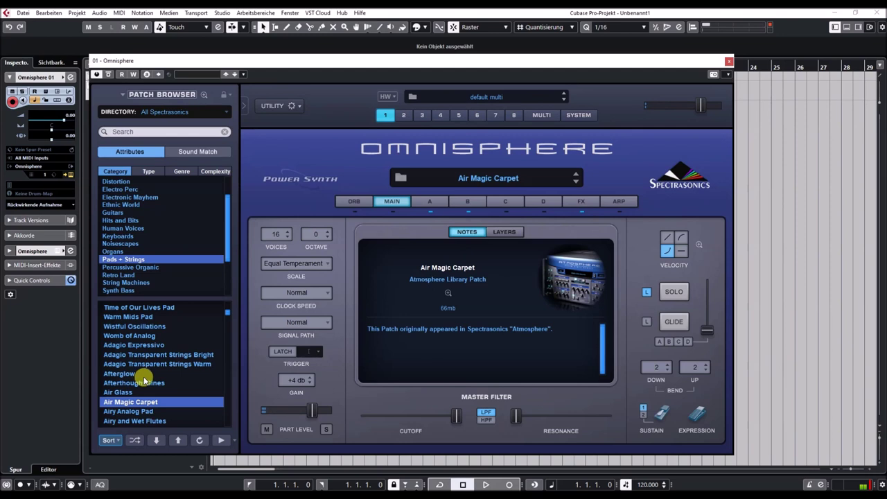
- Audition the ANDROMEDA - Darkness Inside patch, followed by Beating Sines further down the Pads + Strings list
scroll(144, 374, "down", 3)
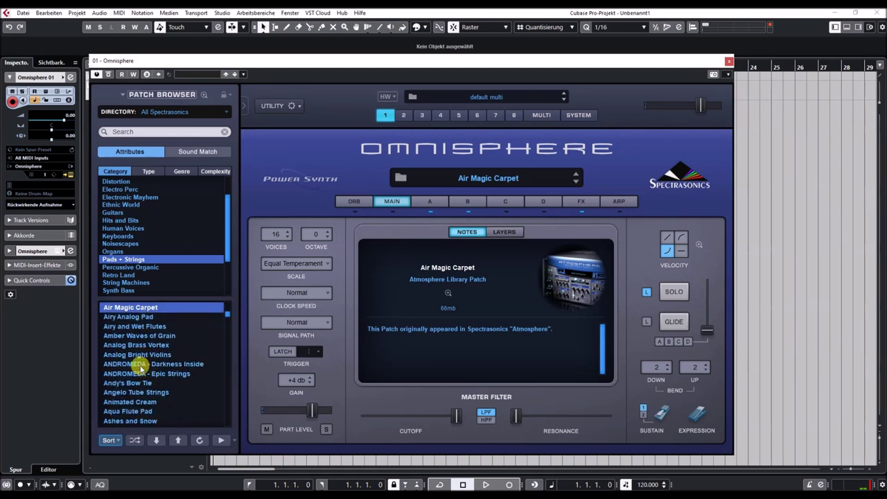
left_click(142, 365)
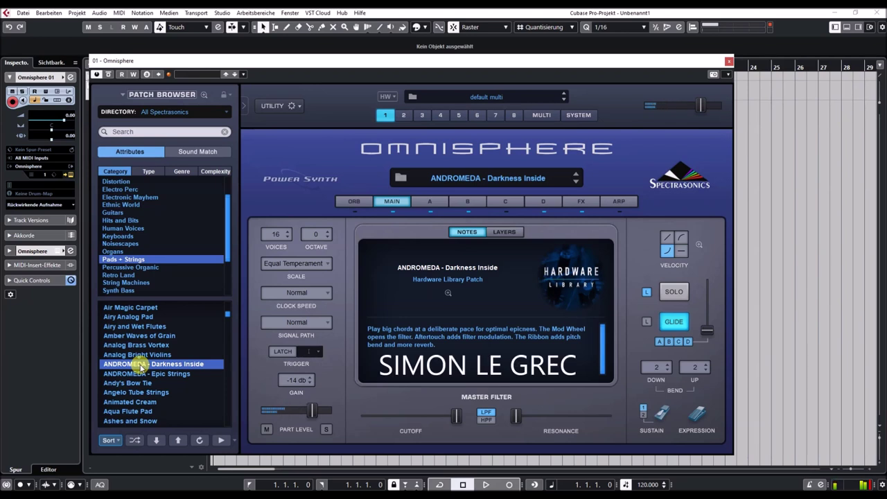
scroll(140, 366, "down", 2)
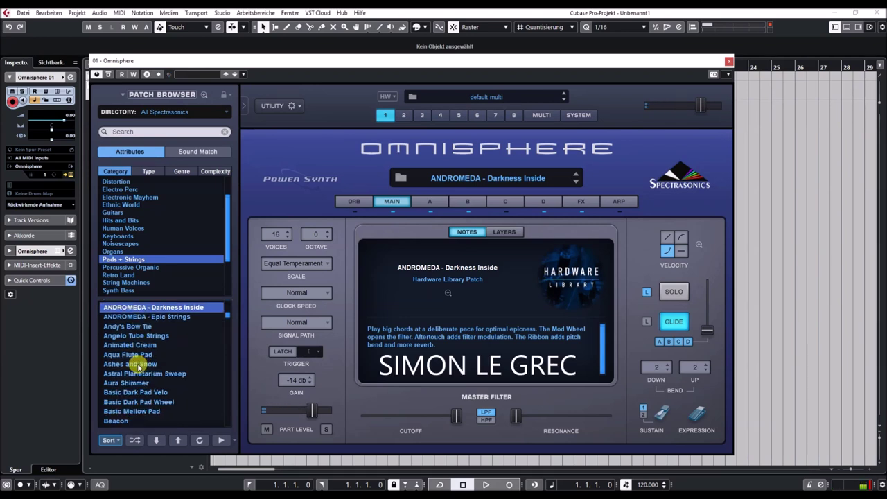
scroll(117, 367, "down", 3)
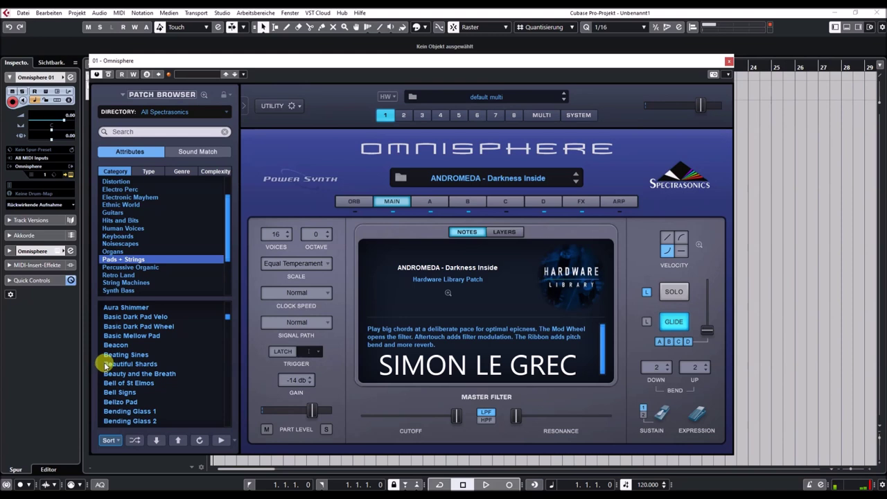
left_click(114, 356)
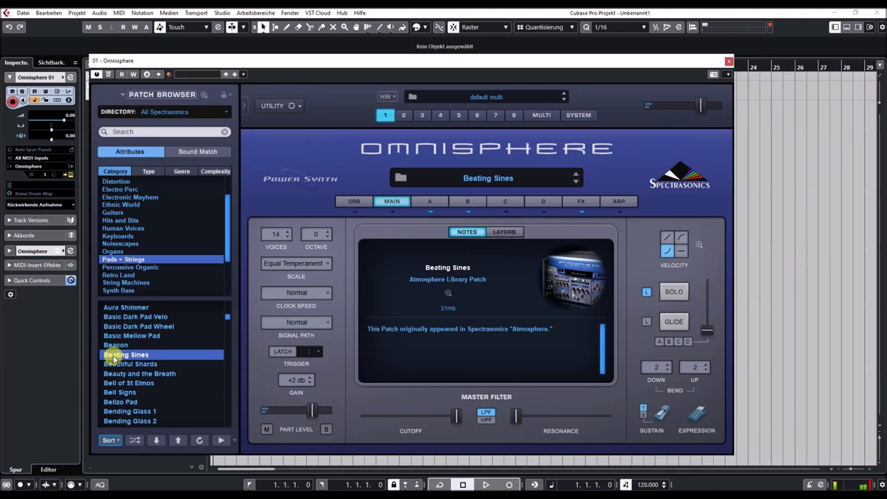
- Audition the Big Analog Strings patch, followed by the Big Green Strings patch
scroll(114, 357, "down", 2)
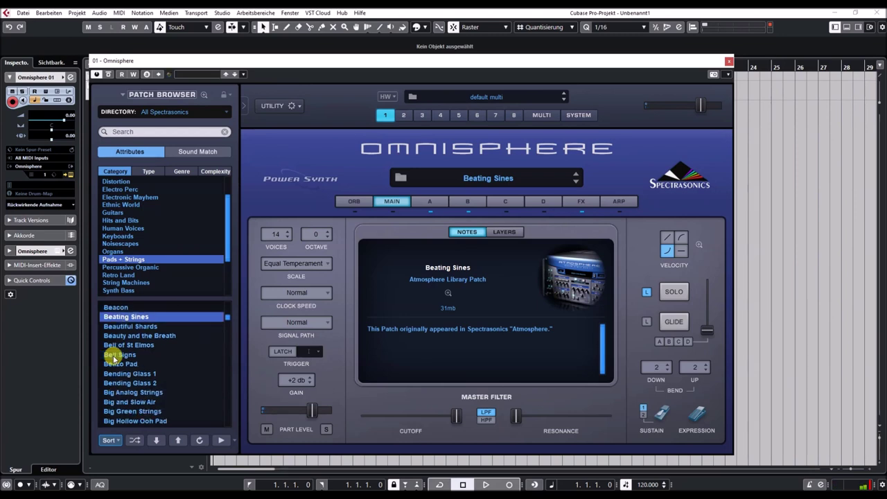
left_click(122, 393)
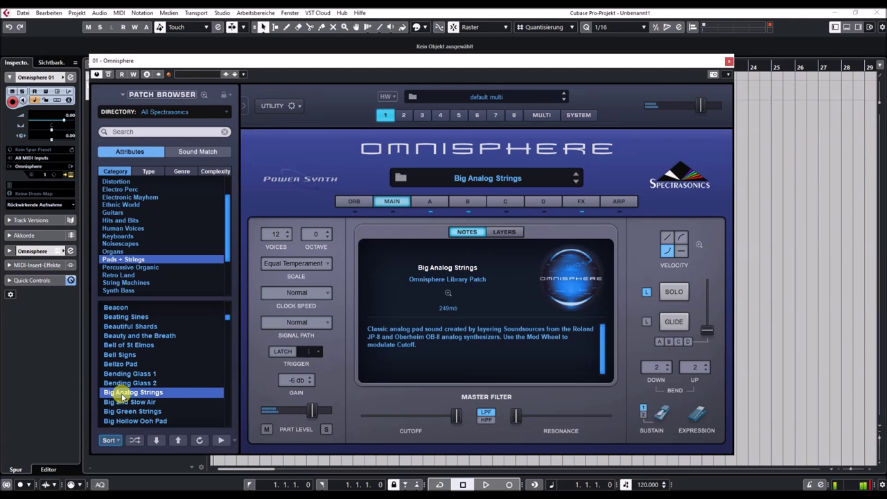
scroll(122, 393, "down", 2)
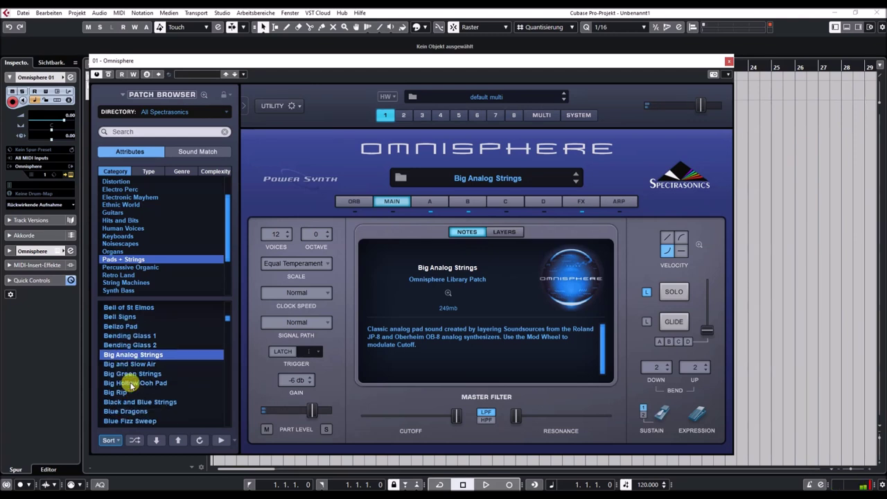
left_click(129, 356)
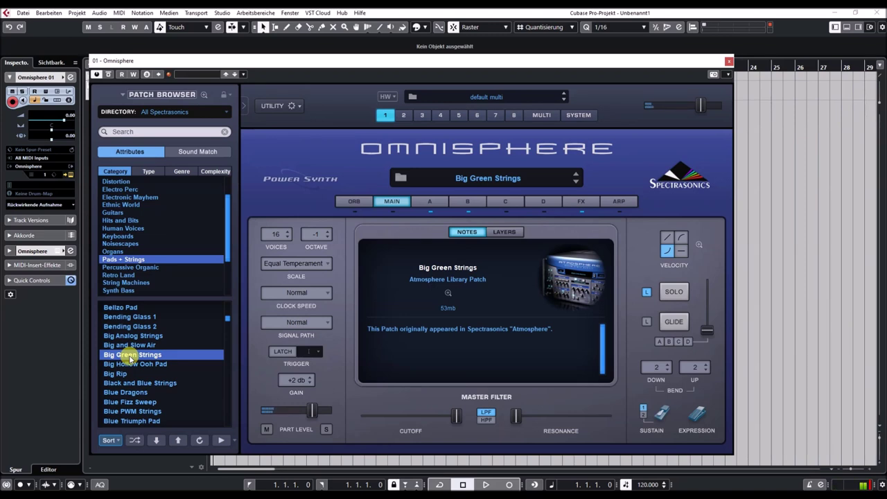
- Load Blue PWM Strings and then Chromachord Strings from the Pads + Strings patches to compare their sound
scroll(130, 356, "down", 2)
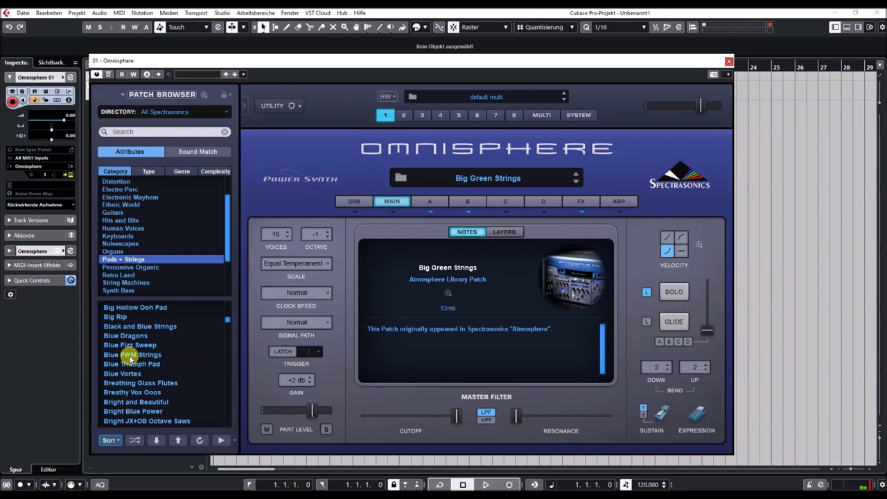
left_click(129, 354)
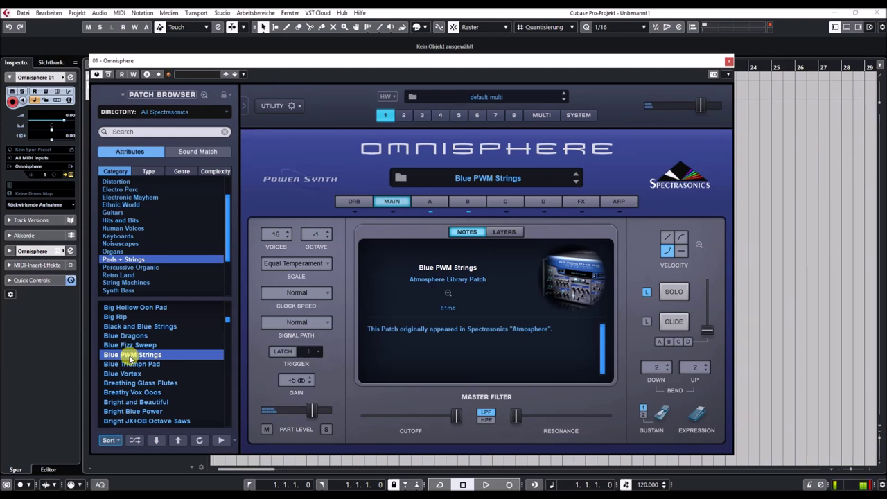
scroll(132, 356, "down", 5)
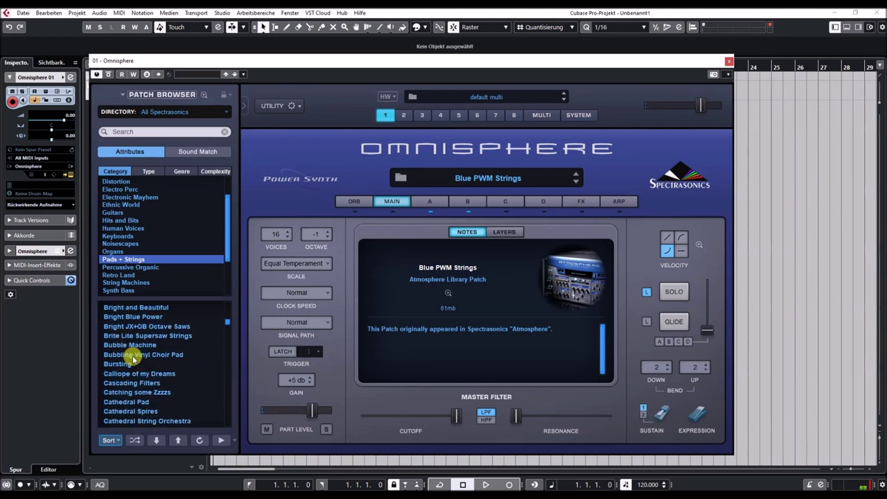
scroll(134, 357, "down", 5)
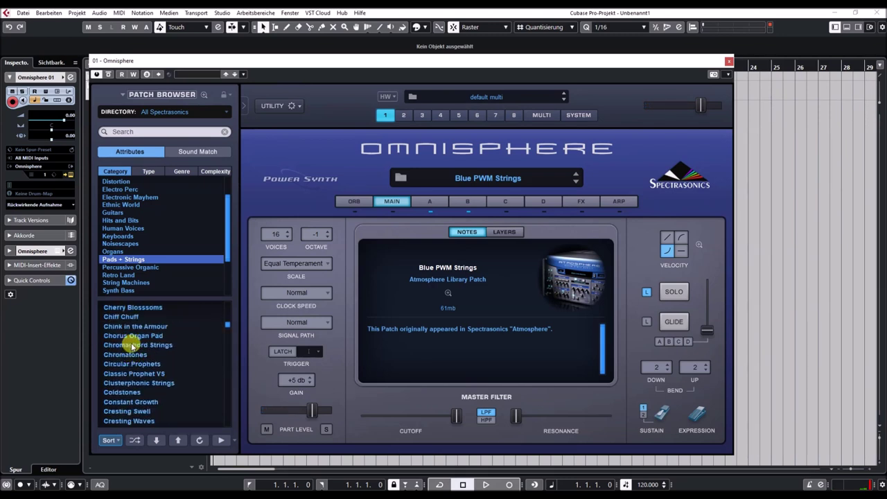
left_click(133, 345)
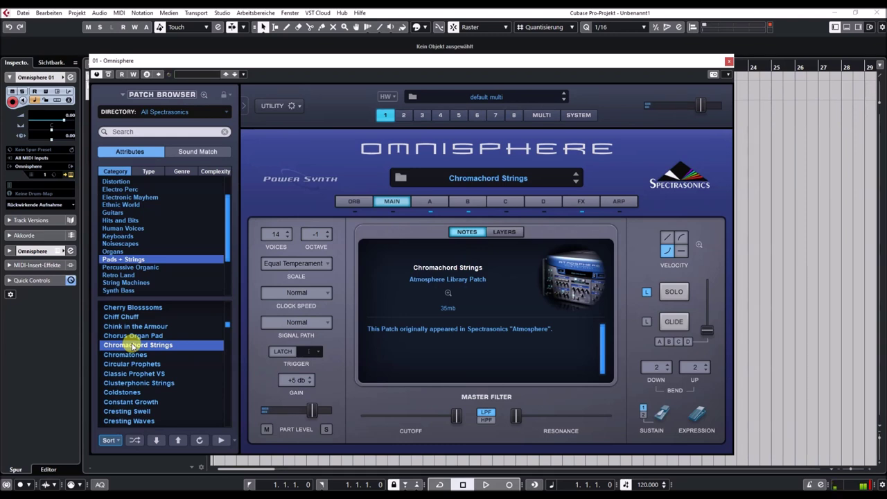
- Audition the Classic Prophet VS patch, followed by Luscious Oberheim Chorus much further down the Pads + Strings list
scroll(135, 336, "down", 2)
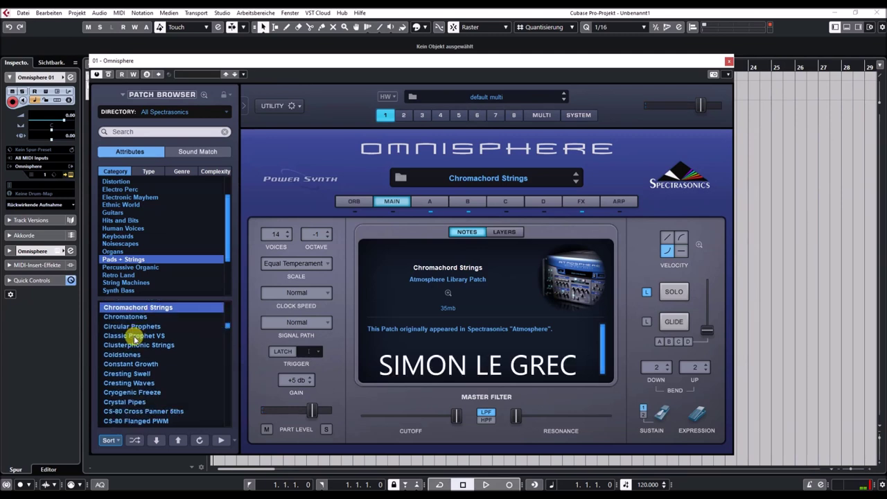
left_click(135, 337)
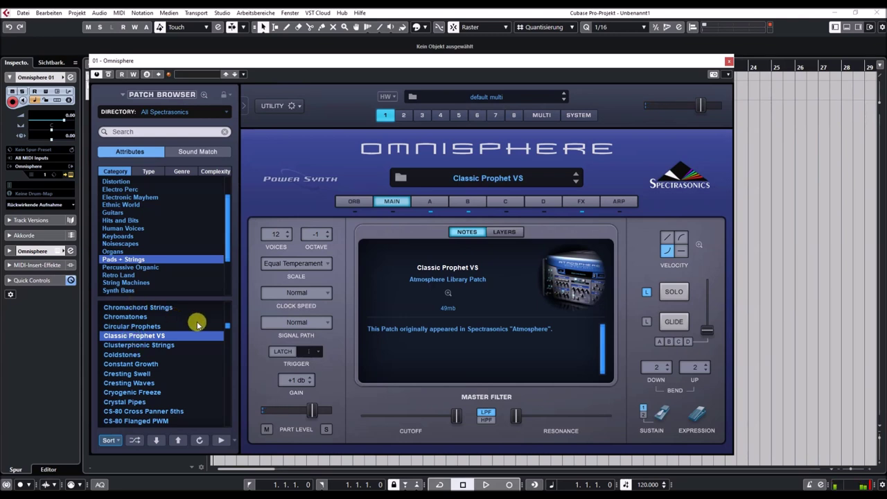
left_click_drag(228, 326, 227, 366)
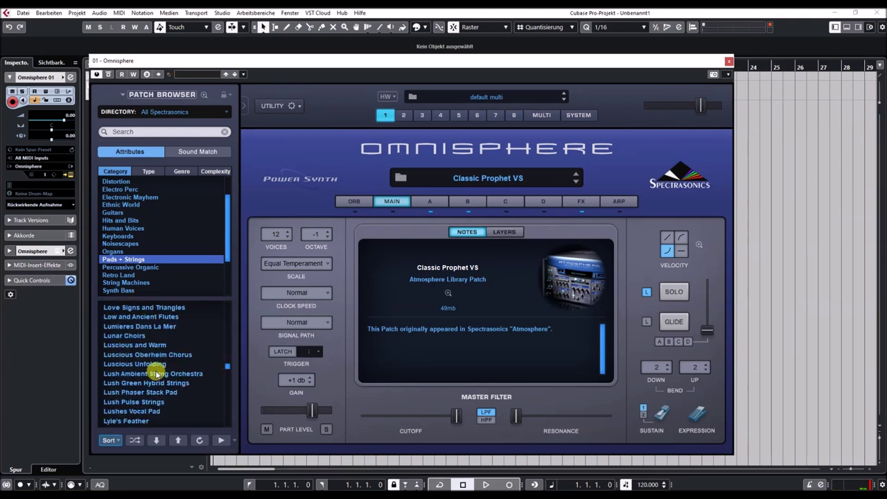
left_click(128, 354)
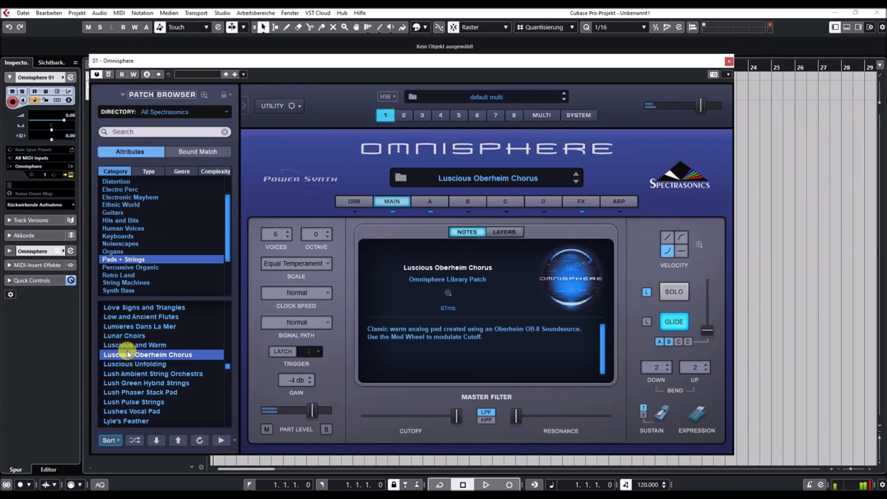
scroll(134, 375, "down", 5)
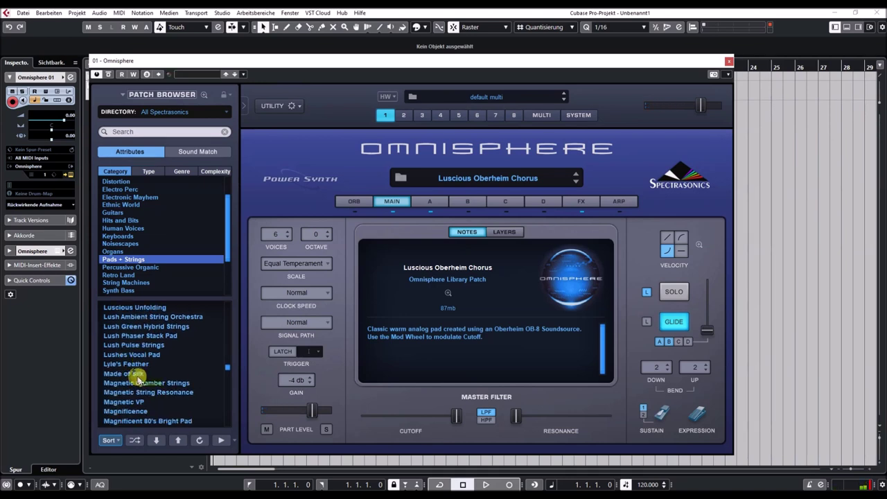
- Audition the Majestic Air Swell patch, followed by MKS80 - Back to the 80's 1 and its variant 2
left_click(134, 375)
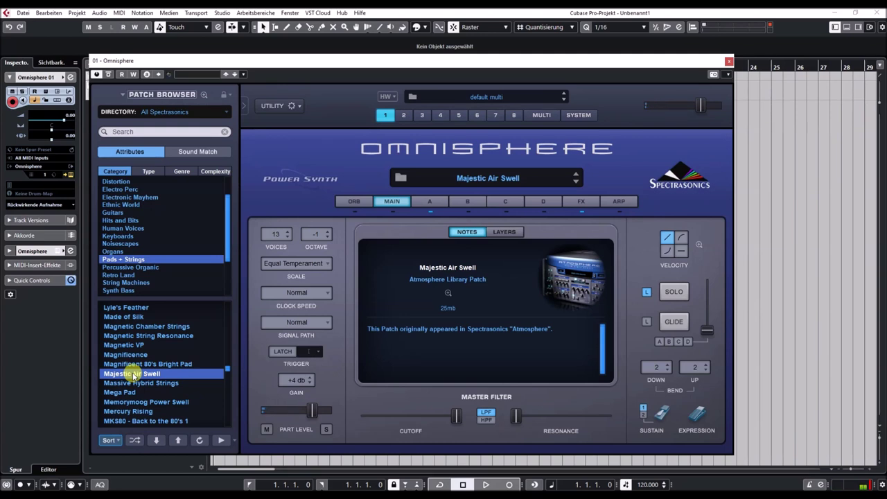
scroll(134, 371, "down", 2)
left_click(138, 363)
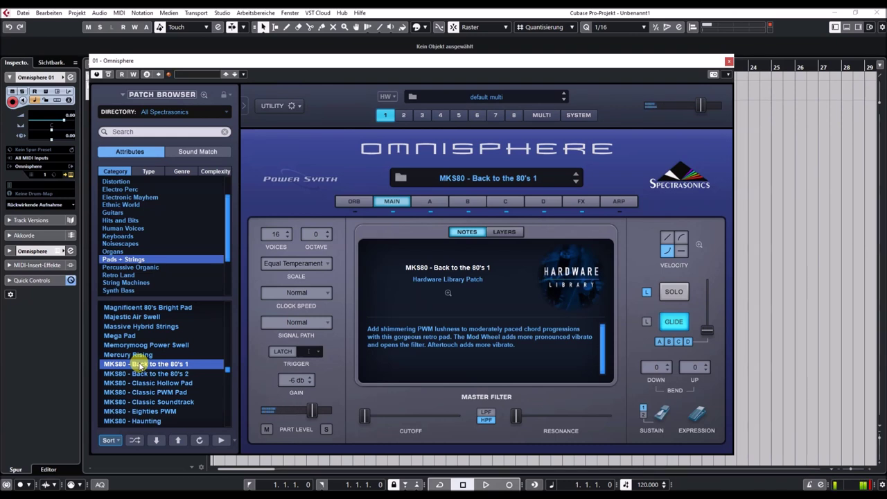
left_click(140, 374)
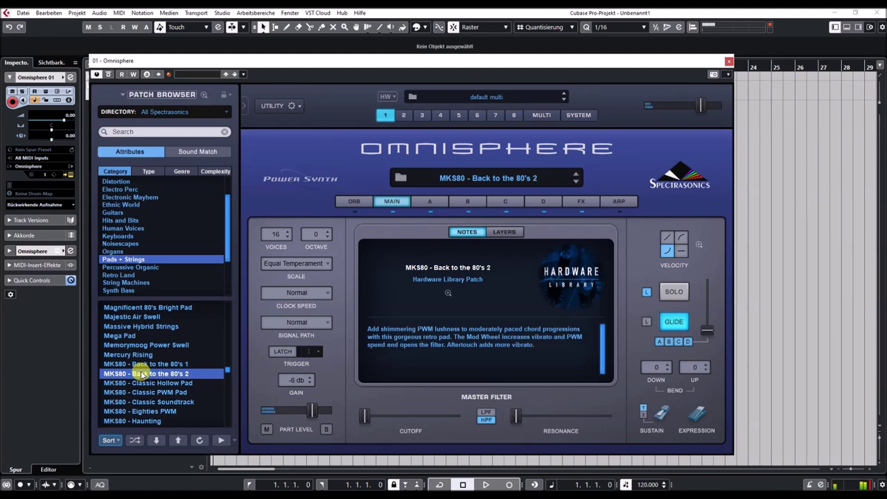
- Audition the MKS80 - Classic PWM Pad patch, followed by MS2000 - Missing You further down the Pads + Strings list
scroll(144, 355, "down", 2)
left_click(144, 355)
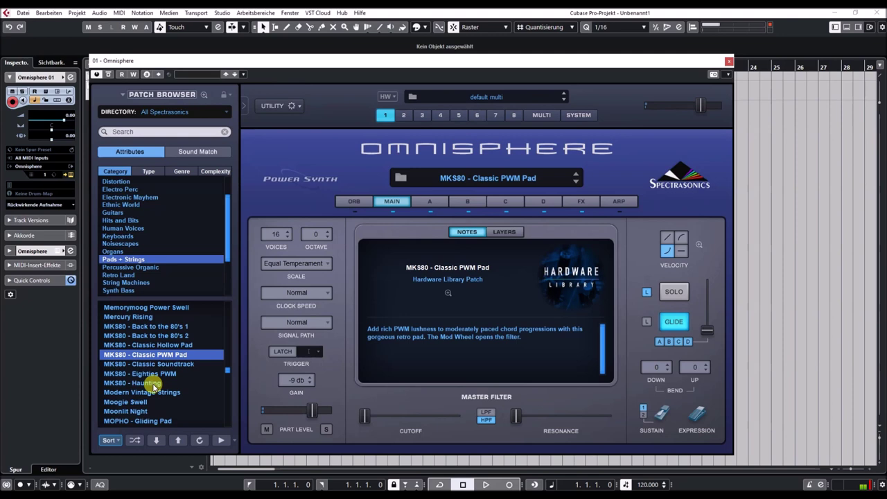
scroll(142, 381, "down", 3)
left_click(127, 383)
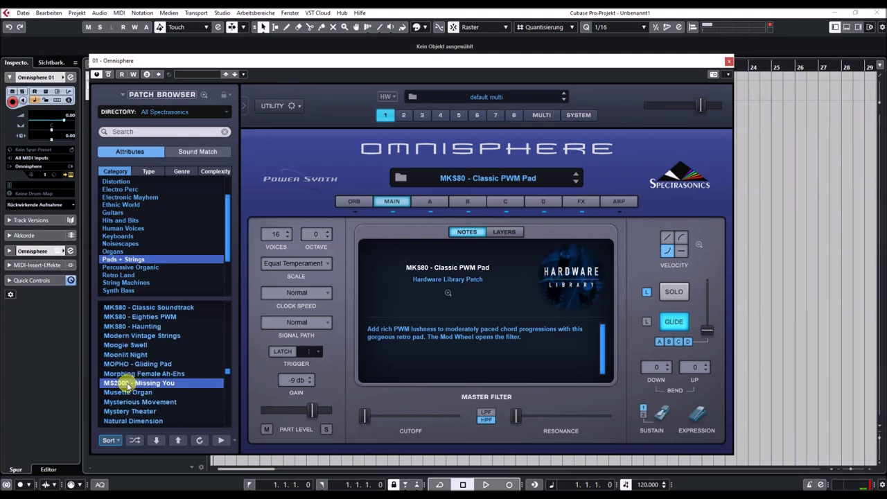
- Load the NBS2 - Vinyl Pad patch from further down the Pads + Strings list
scroll(162, 385, "down", 3)
scroll(161, 385, "down", 2)
left_click(114, 354)
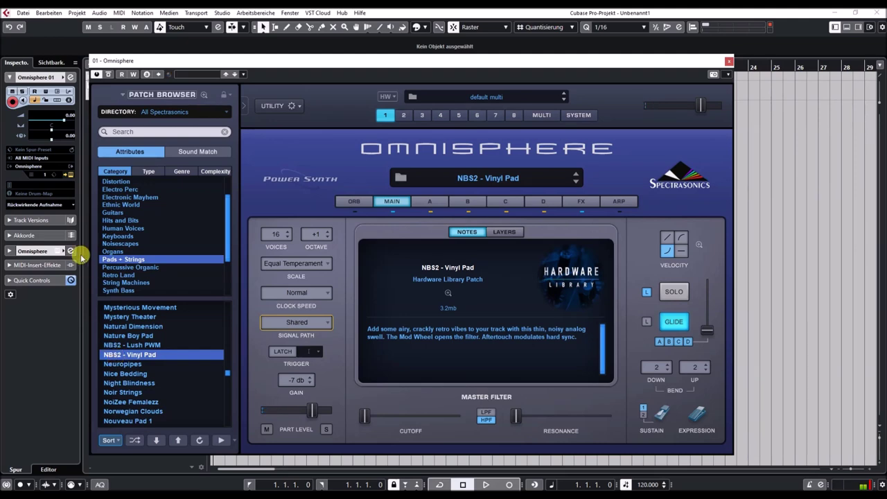
- Replace the Stompbox in the Vinyl Pad's common effects rack with Pro-Verb, and set the Thriftshop effect's mix to 0.80
left_click(584, 201)
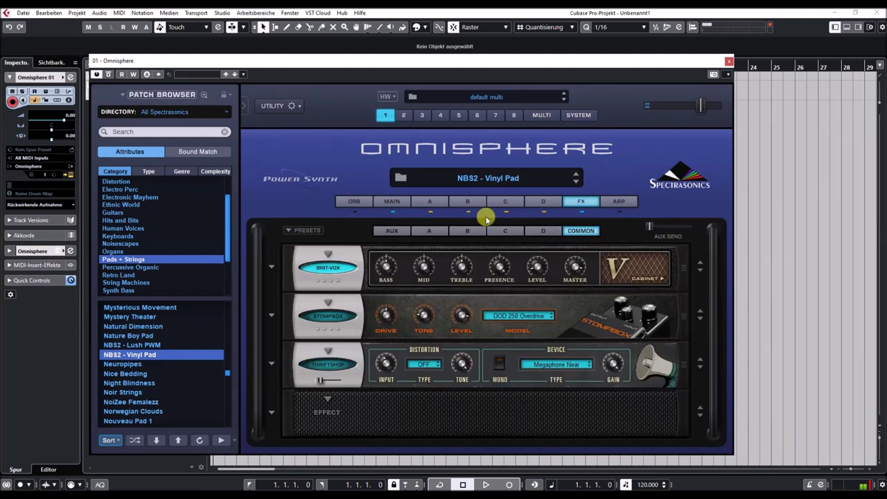
left_click(326, 308)
mouse_move(368, 366)
left_click(400, 365)
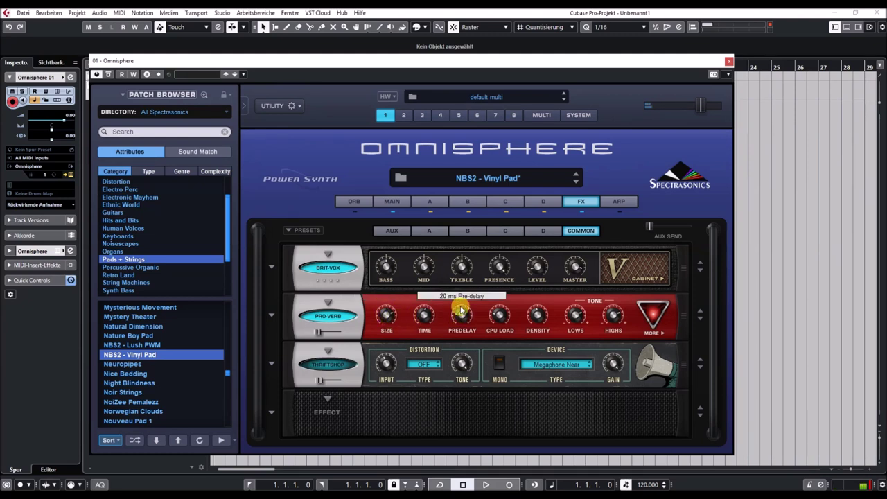
mouse_move(498, 313)
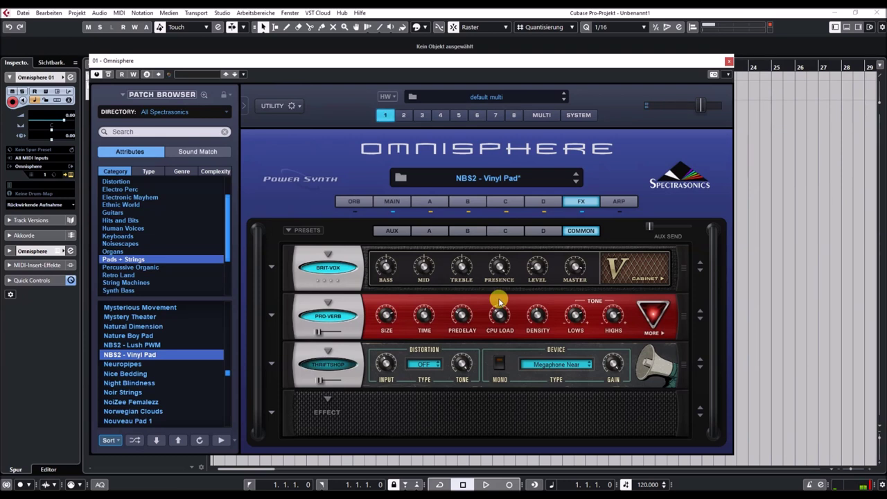
left_click_drag(329, 388, 336, 382)
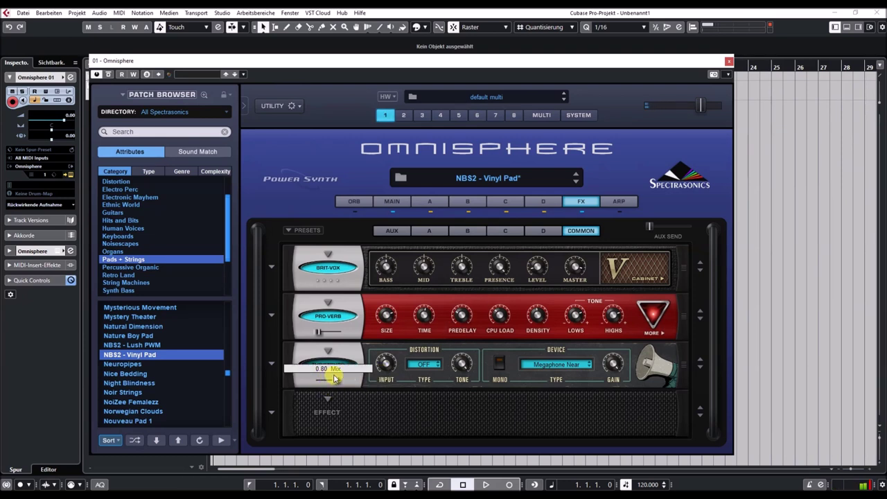